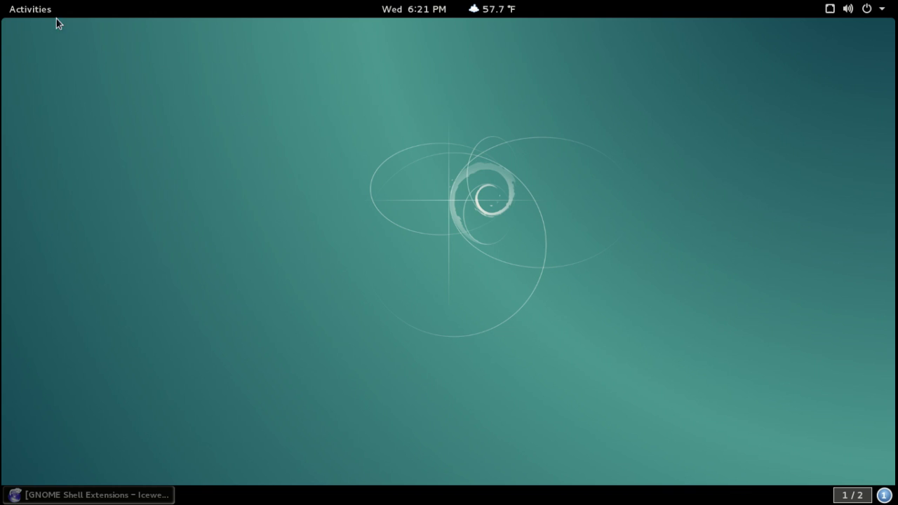
# - Launch GNOME Tweak Tool by searching 'tweak' in the Activities overview
pyautogui.click(26, 15)
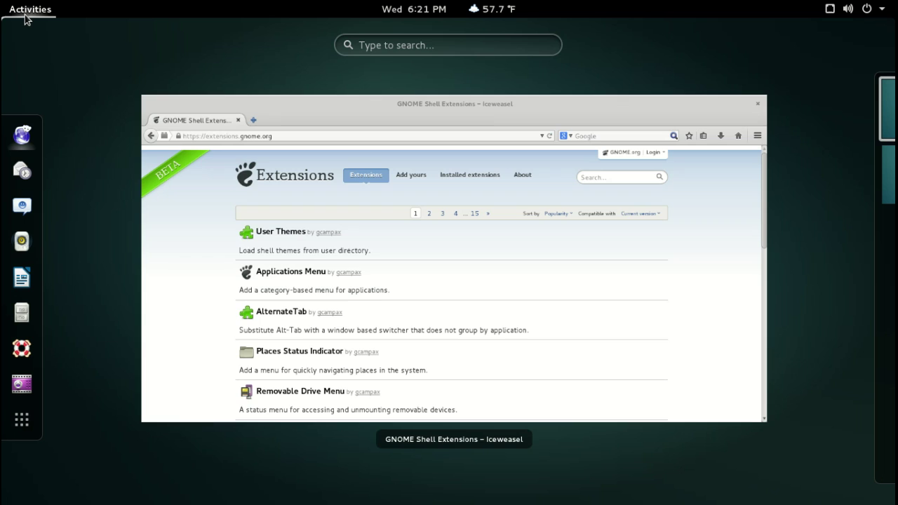
pyautogui.click(367, 46)
pyautogui.write('t')
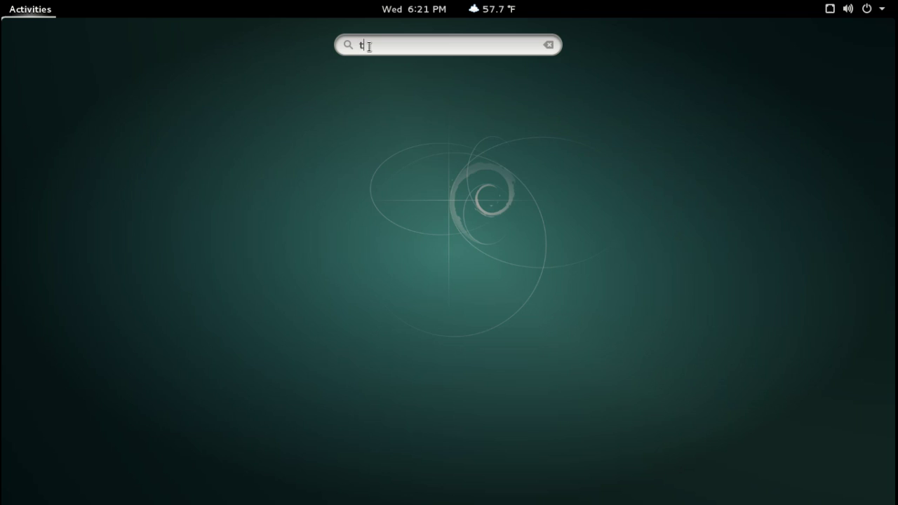
pyautogui.write('weak')
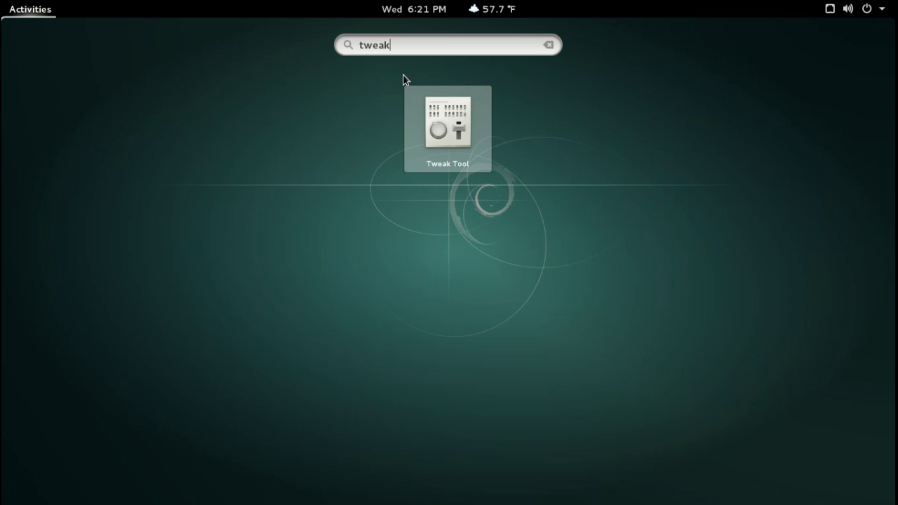
pyautogui.click(436, 116)
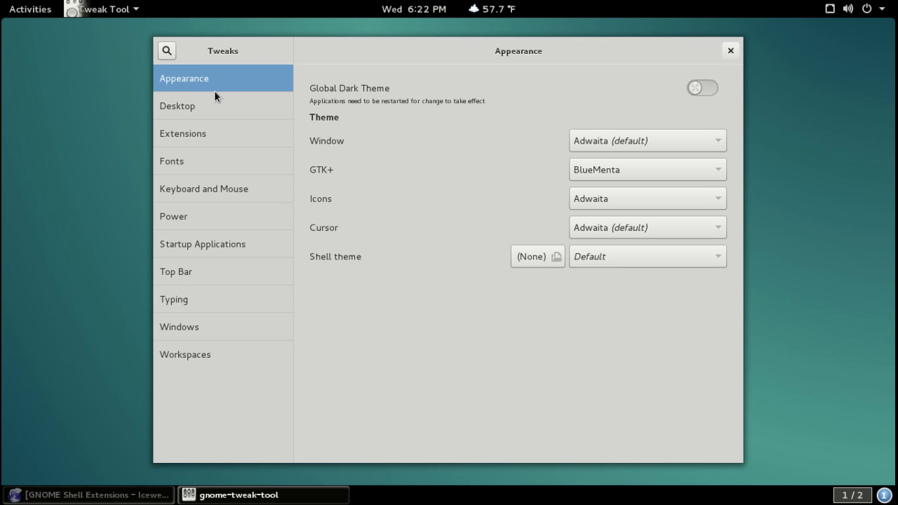
# - Browse the Desktop, Extensions and Fonts sections of Tweak Tool
pyautogui.click(195, 112)
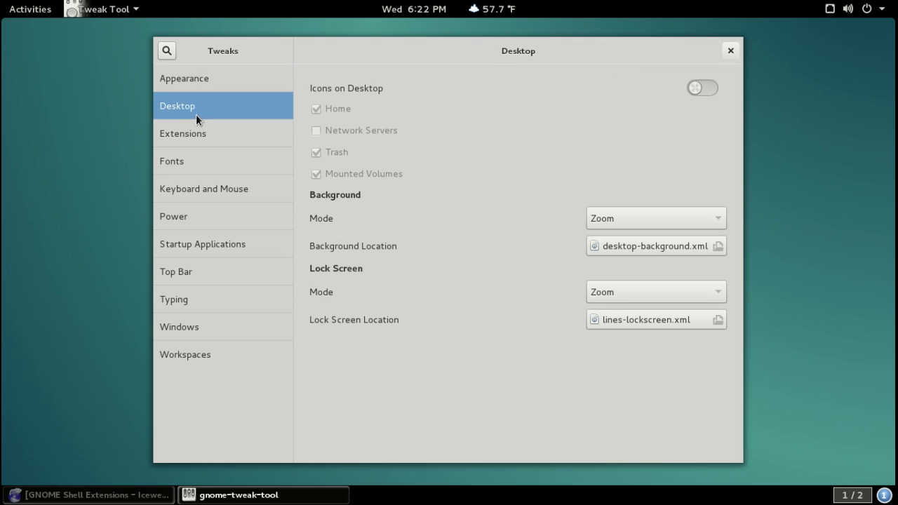
pyautogui.click(194, 133)
pyautogui.click(186, 161)
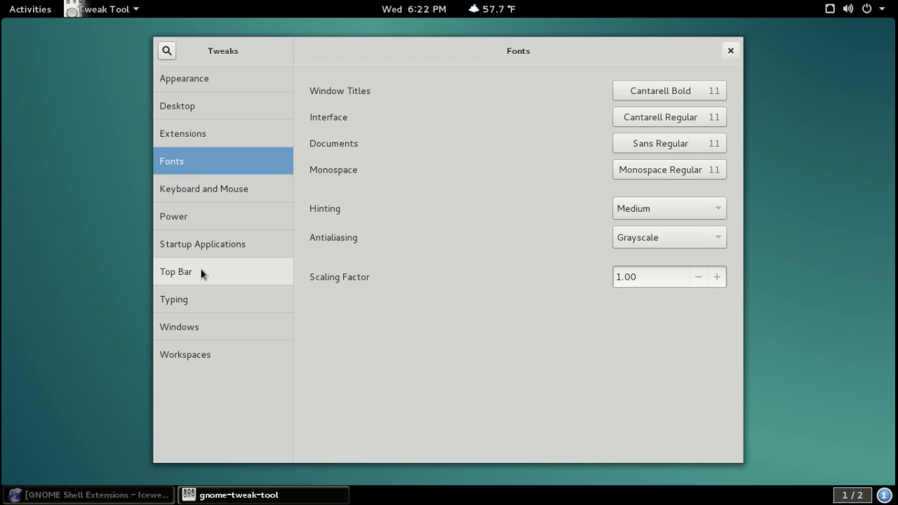
# - Scroll through Tweak Tool's Extensions list to see which extensions are on or off
pyautogui.click(187, 135)
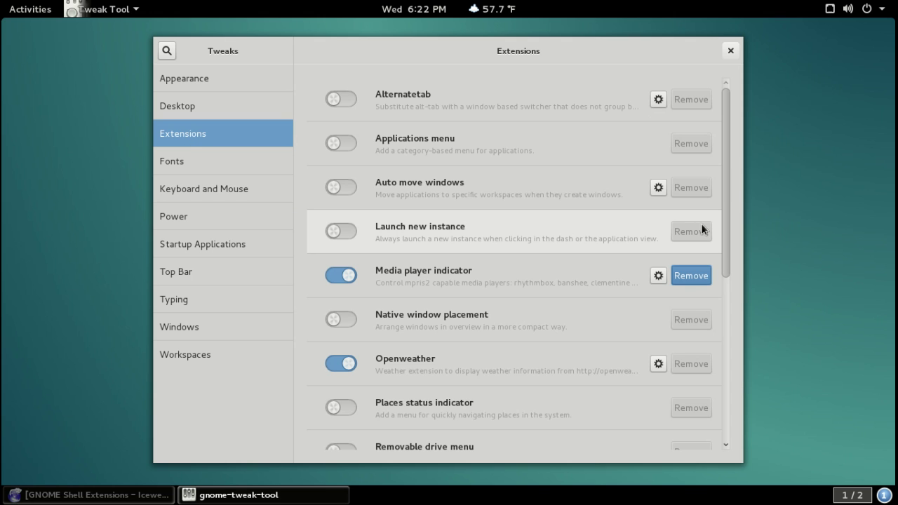
pyautogui.moveTo(726, 294)
pyautogui.mouseDown()
pyautogui.moveTo(724, 445)
pyautogui.moveTo(741, 114)
pyautogui.mouseUp()
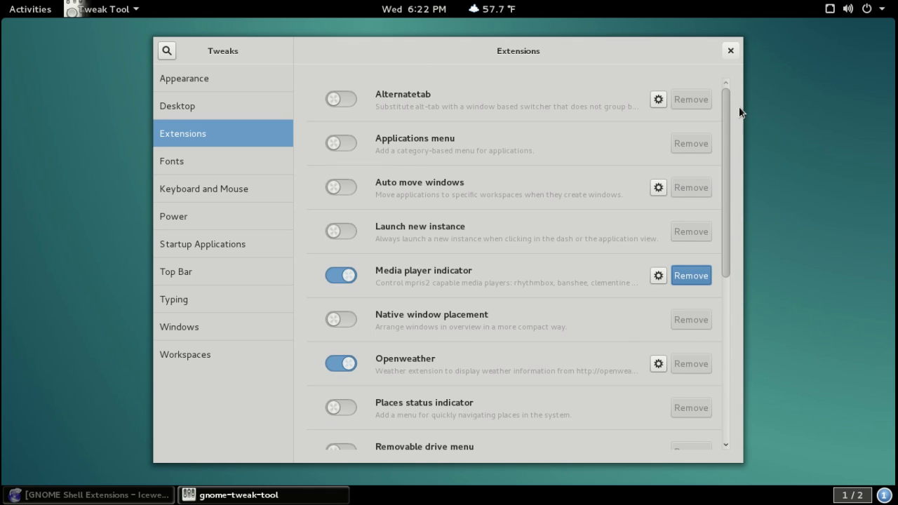
pyautogui.scroll(-1, 490, 272)
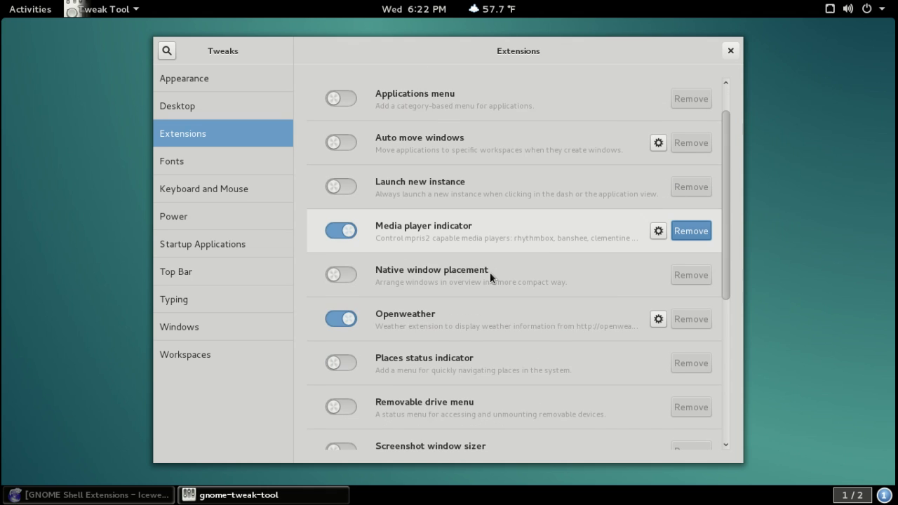
pyautogui.scroll(-1, 490, 272)
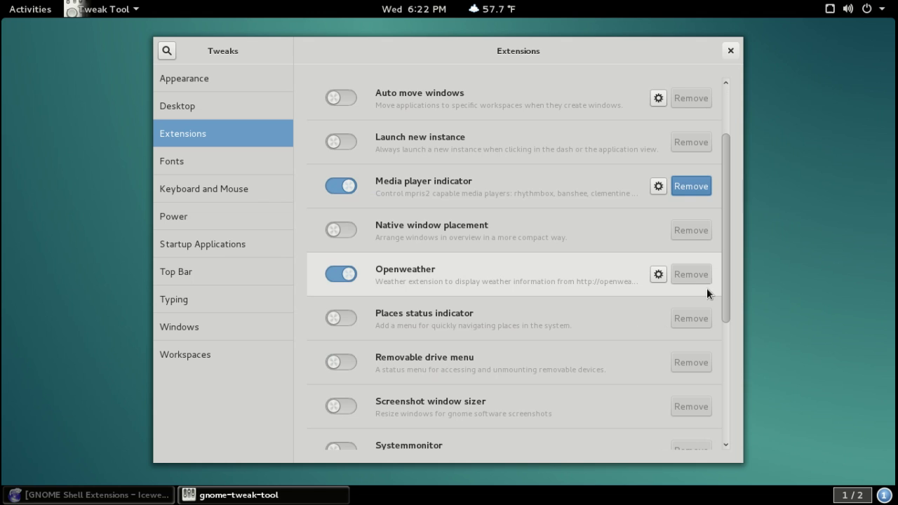
pyautogui.moveTo(727, 290)
pyautogui.mouseDown()
pyautogui.moveTo(729, 423)
pyautogui.moveTo(712, 88)
pyautogui.mouseUp()
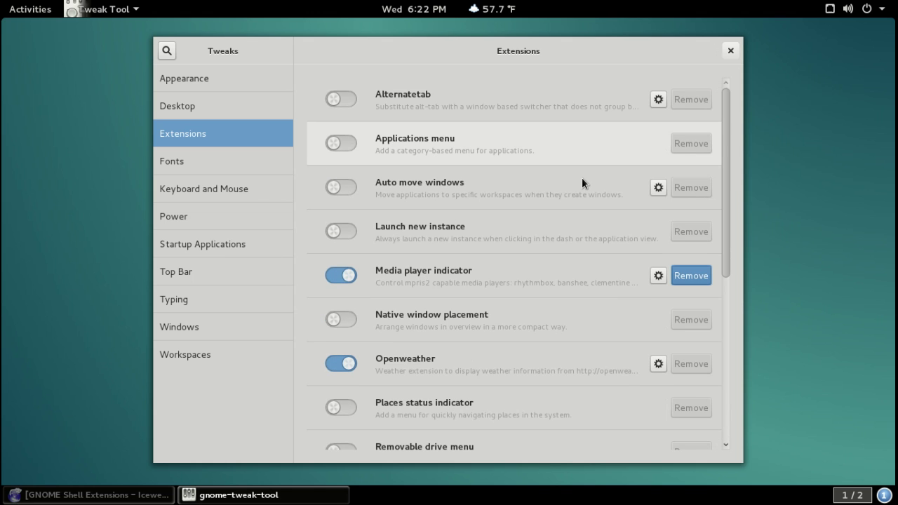
# - Enable the Applications menu extension, try its top-bar category menu, then disable it
pyautogui.click(344, 143)
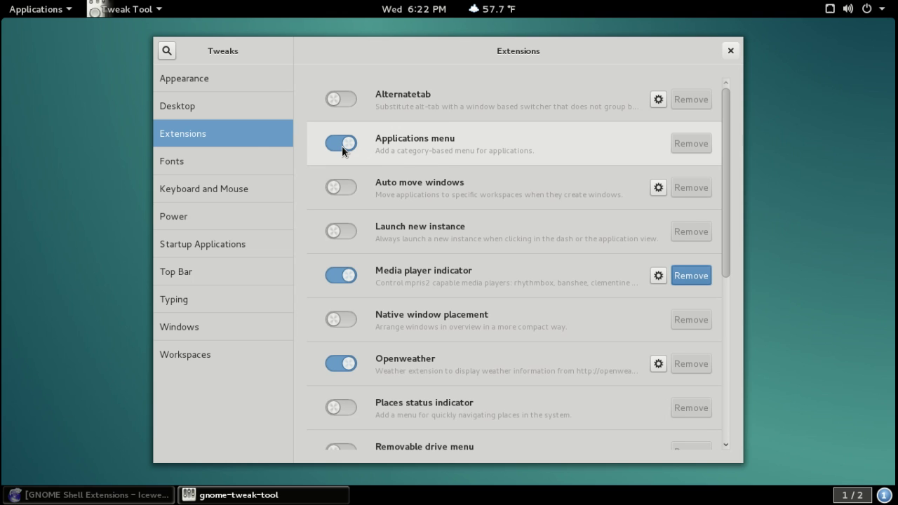
pyautogui.click(38, 10)
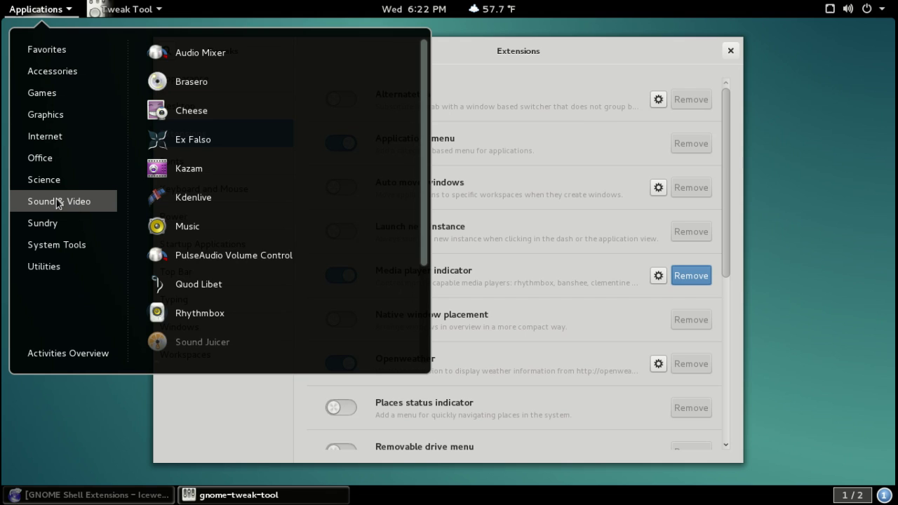
pyautogui.moveTo(46, 49)
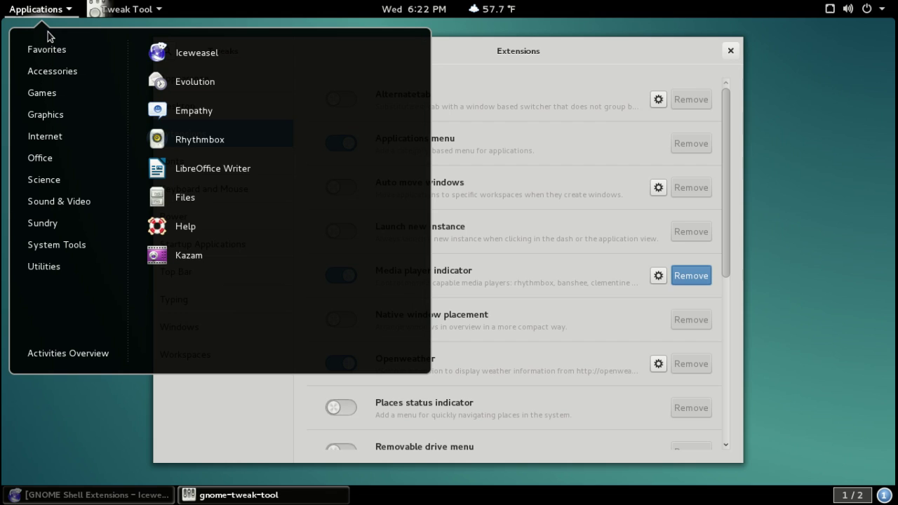
pyautogui.click(44, 10)
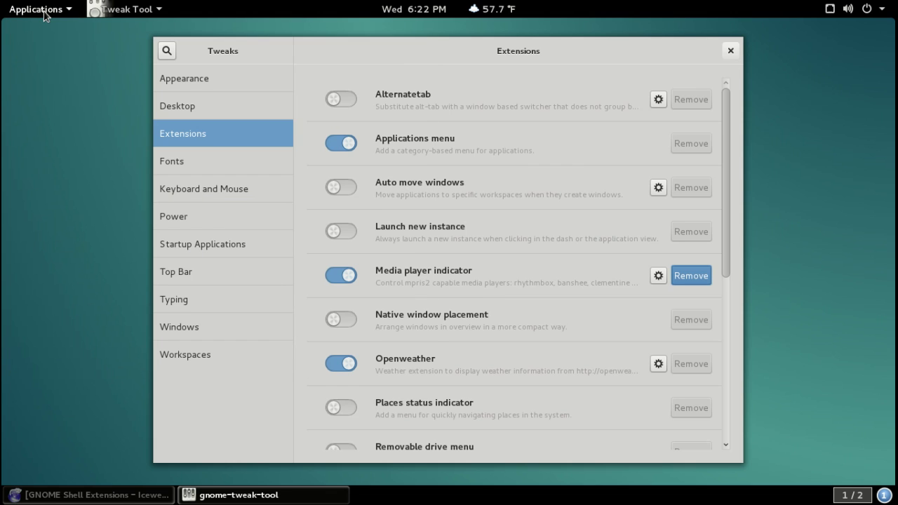
pyautogui.click(339, 144)
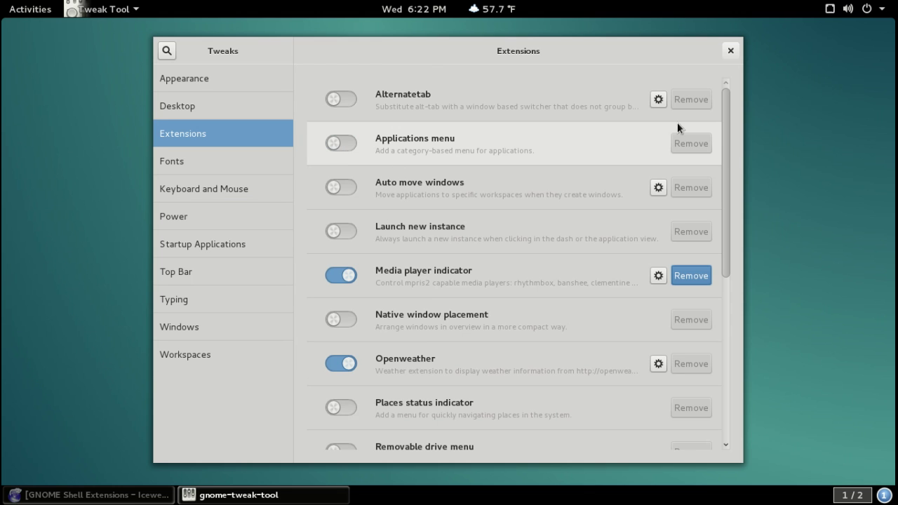
pyautogui.click(730, 51)
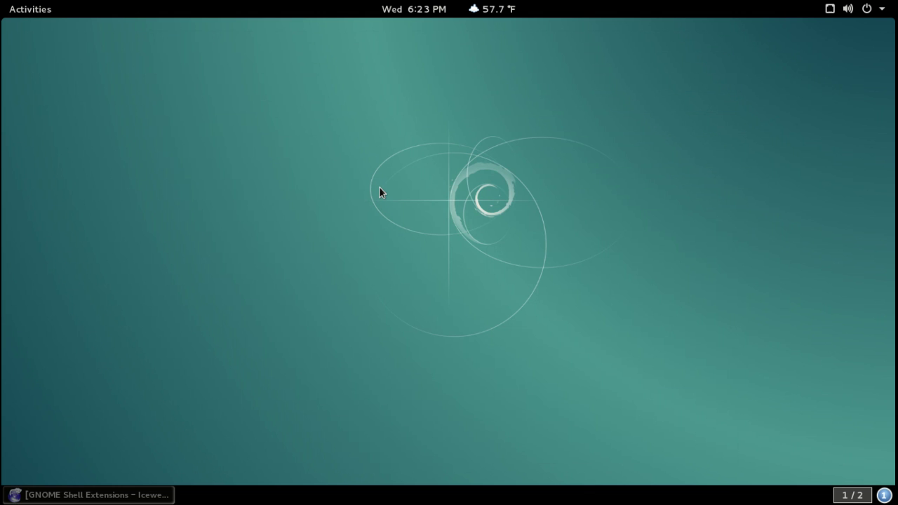
pyautogui.press('super')
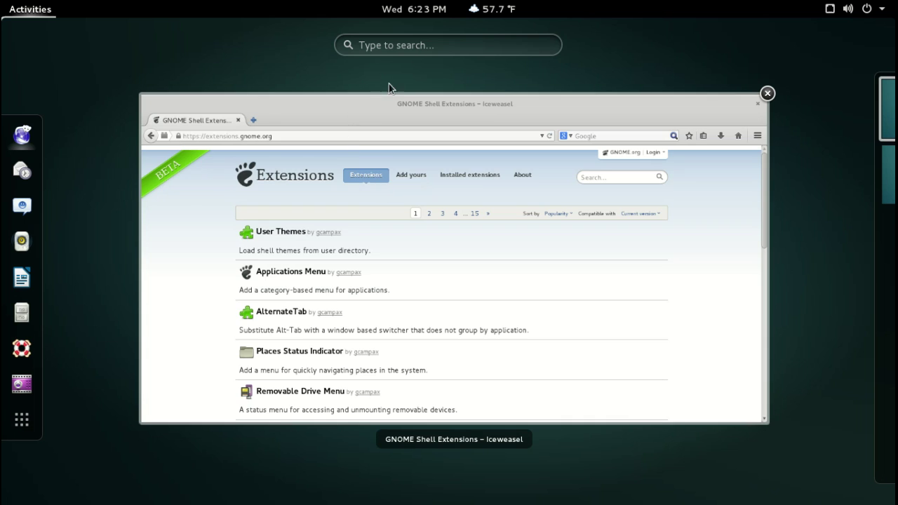
pyautogui.click(431, 46)
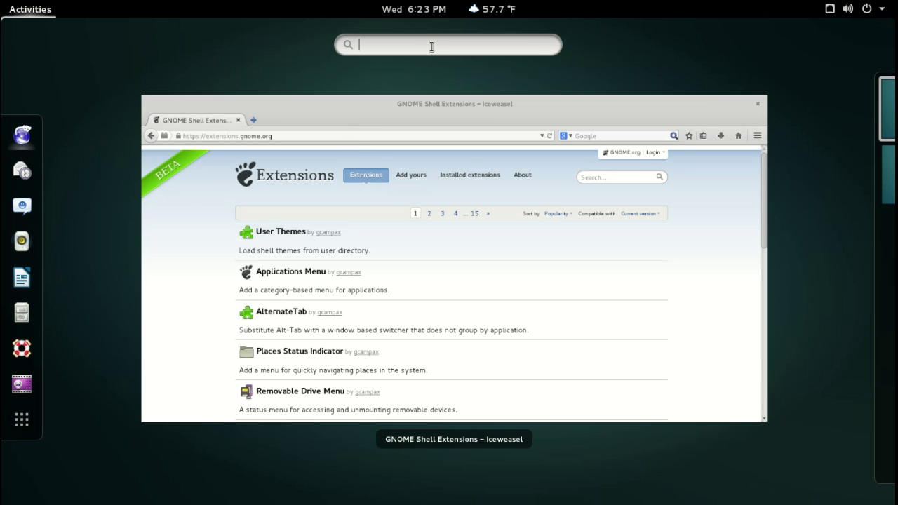
pyautogui.write('ter')
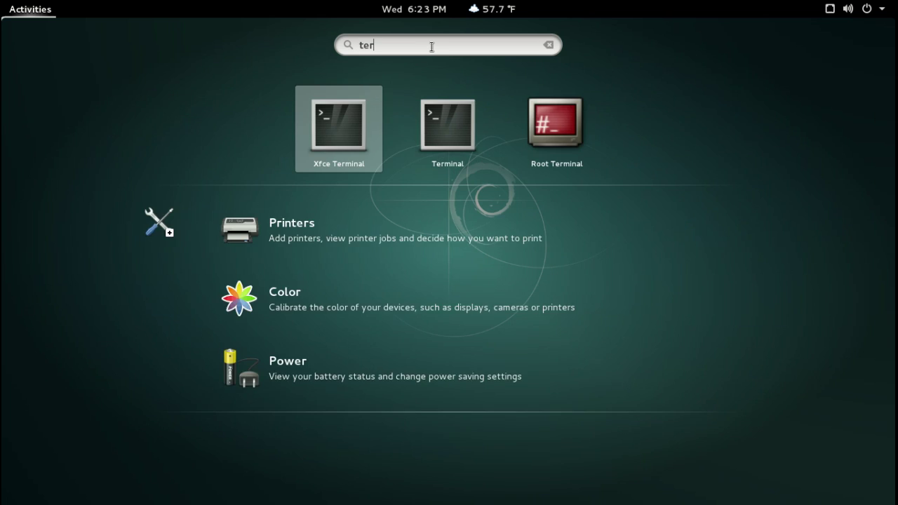
pyautogui.write('min')
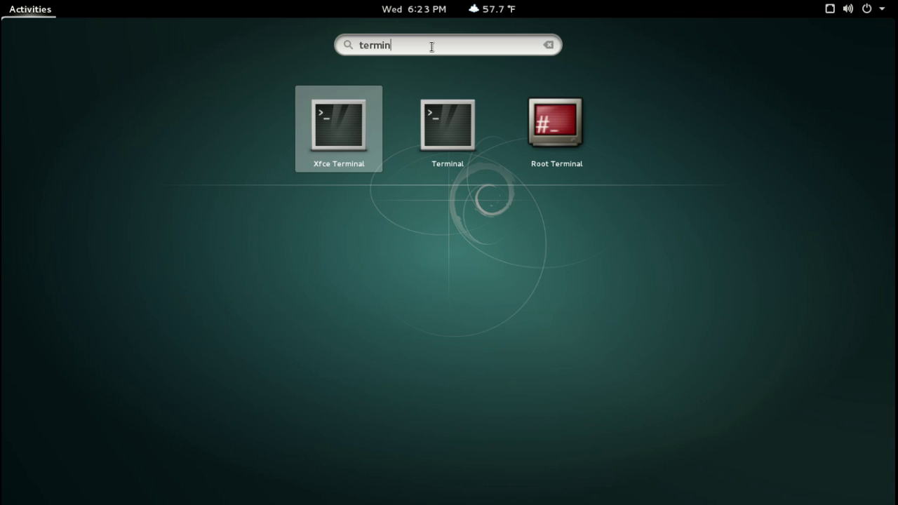
pyautogui.write('al')
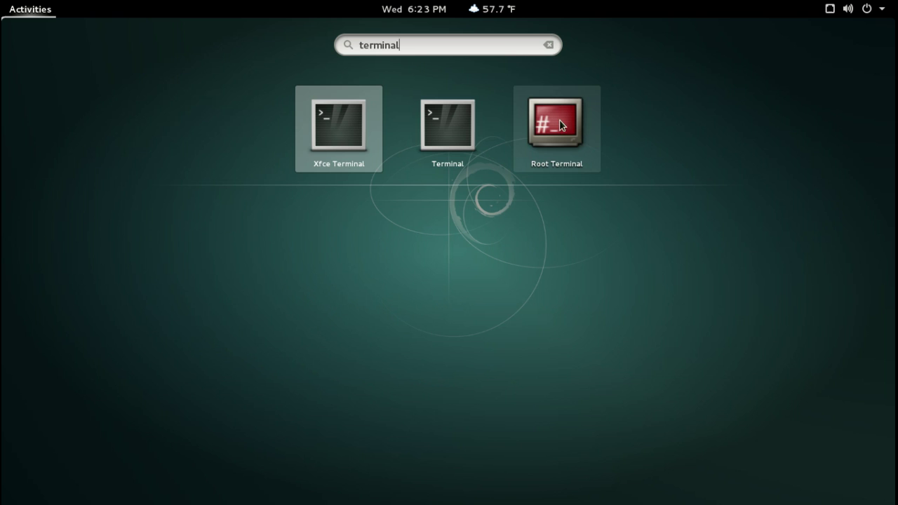
pyautogui.click(39, 18)
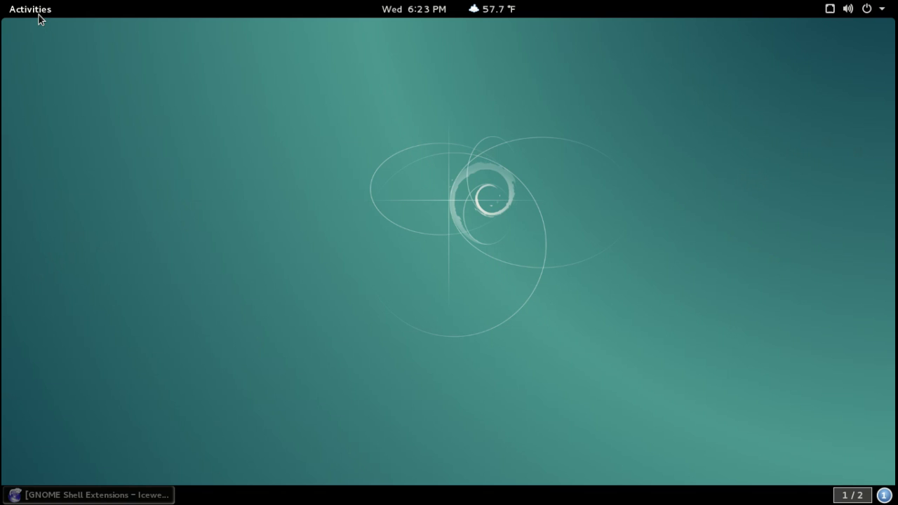
pyautogui.press('super')
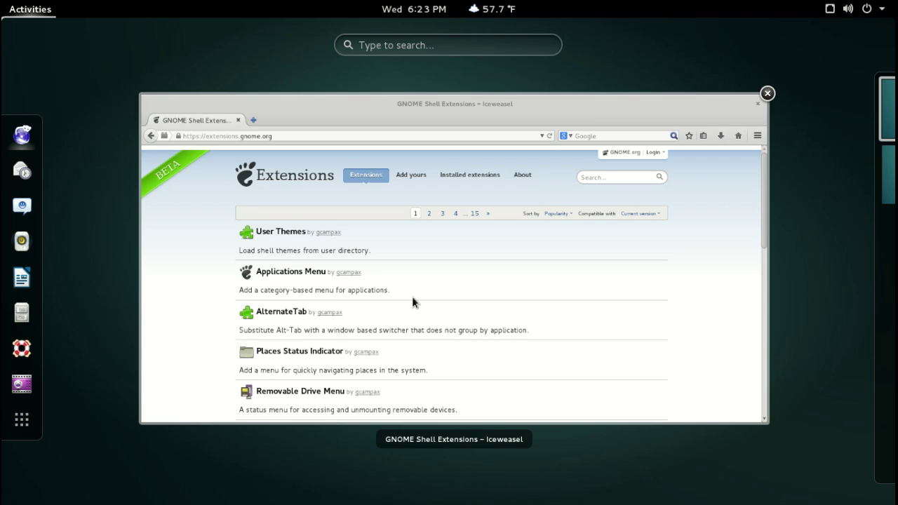
pyautogui.press('super')
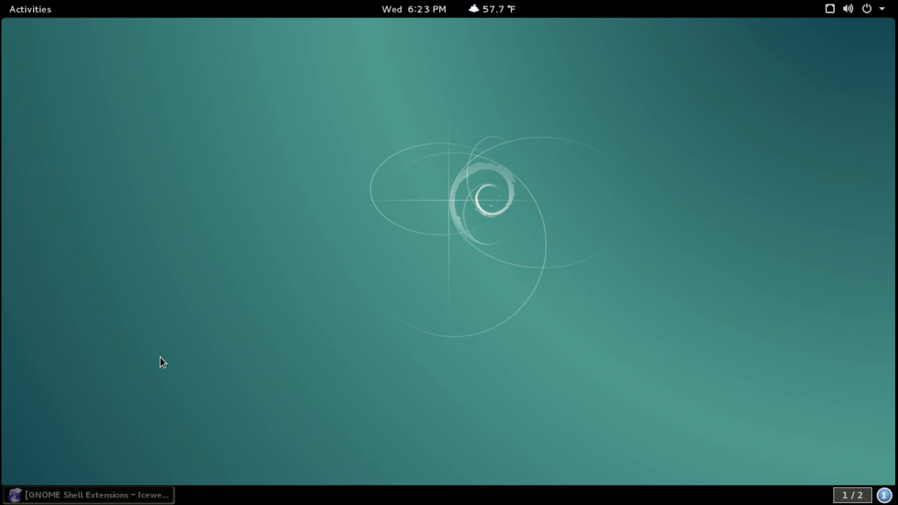
# - Restore the extensions.gnome.org browser window and check the installed extensions page
pyautogui.click(147, 495)
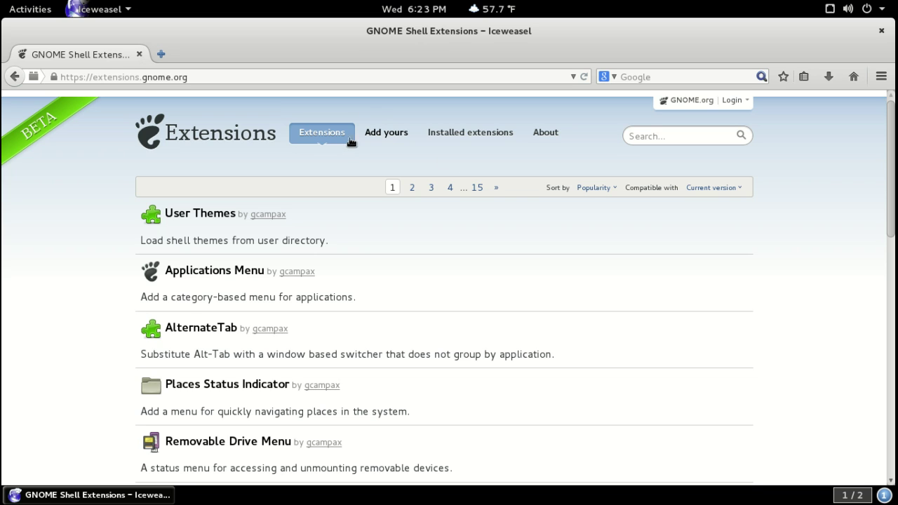
pyautogui.click(485, 134)
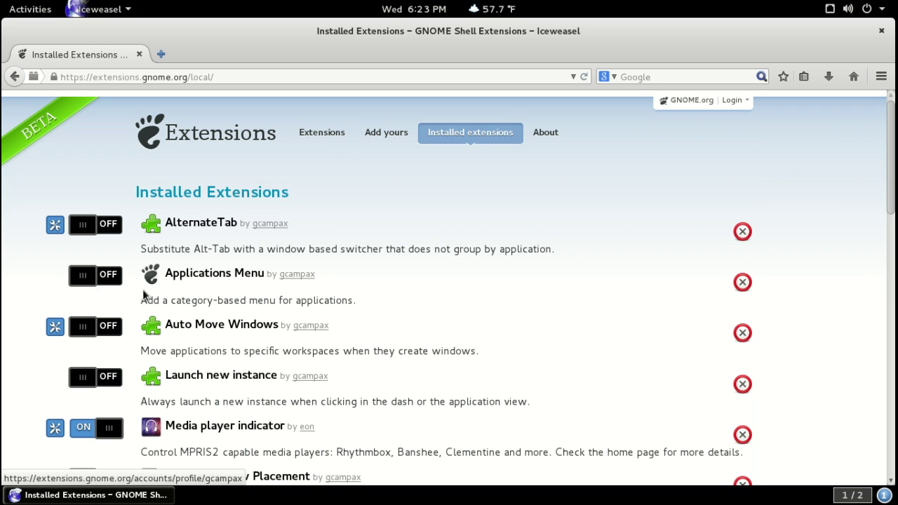
pyautogui.click(260, 144)
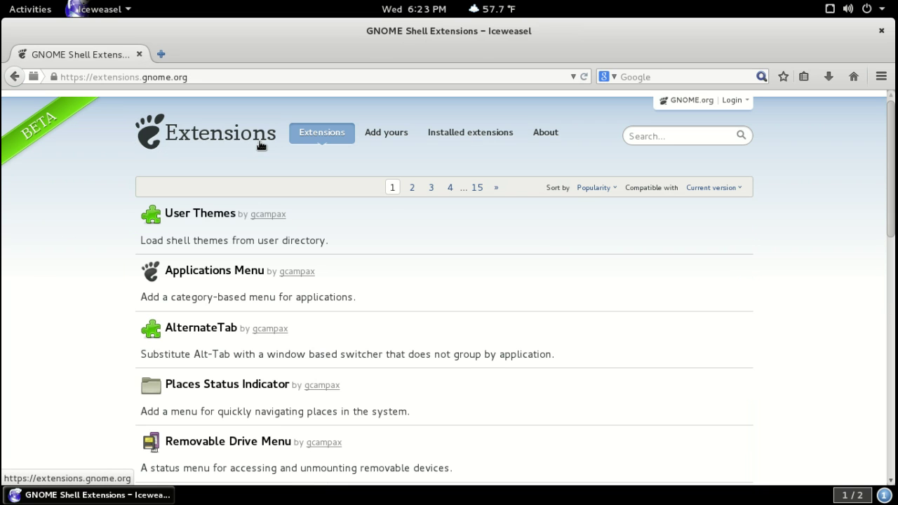
# - Go to page 2 of the extension listing and open Dash to Dock's page
pyautogui.scroll(-4, 474, 371)
pyautogui.scroll(-3, 472, 370)
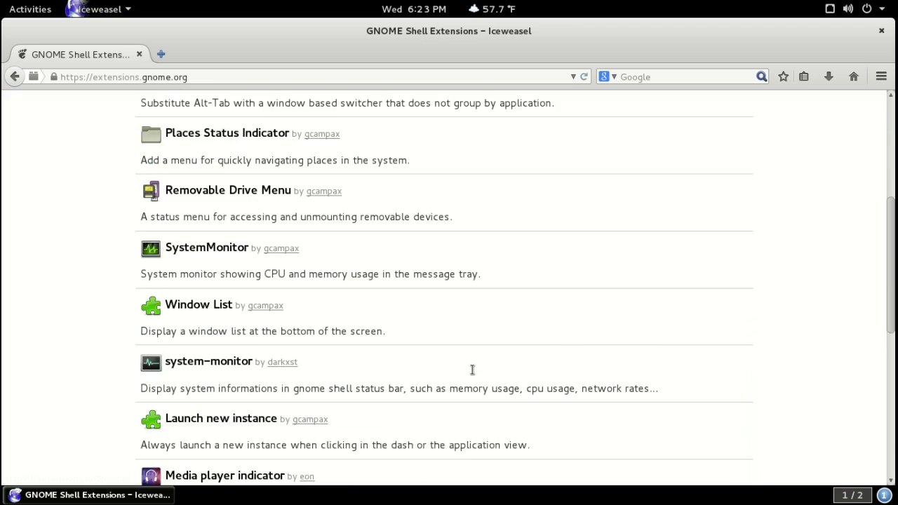
pyautogui.scroll(-5, 472, 370)
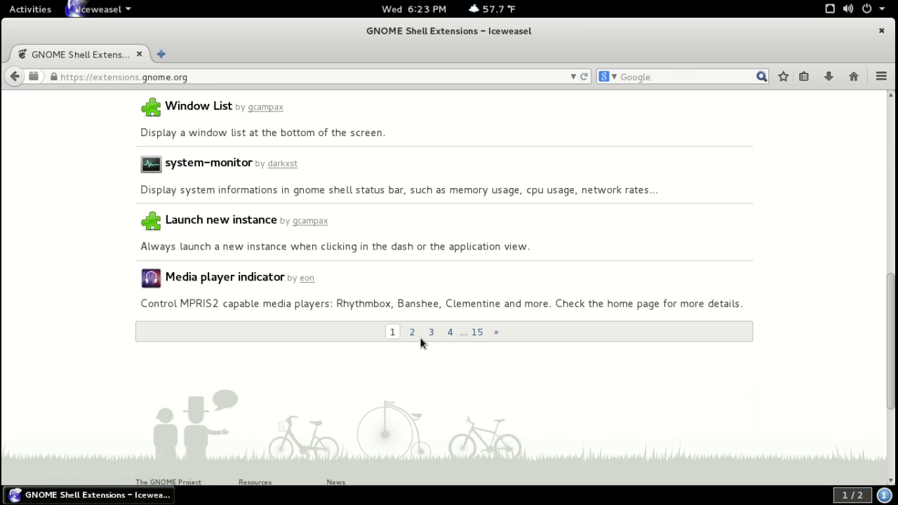
pyautogui.click(413, 332)
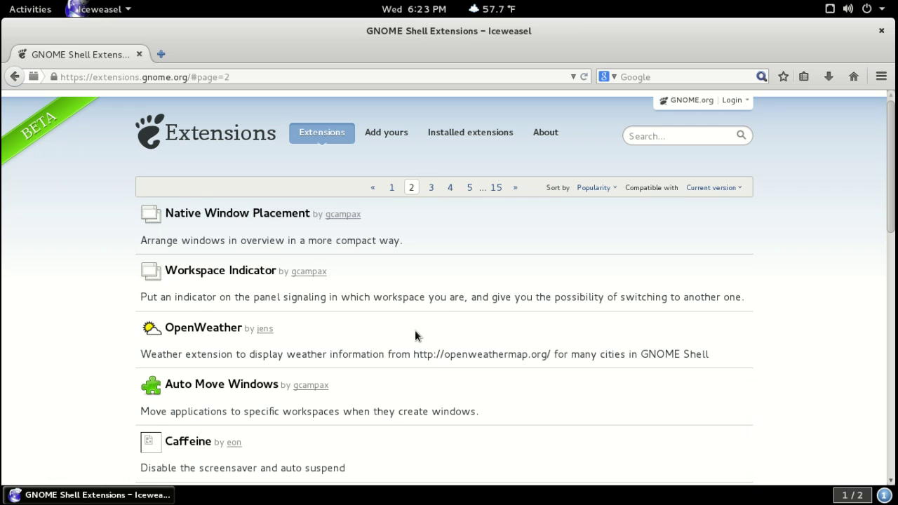
pyautogui.scroll(-2, 415, 330)
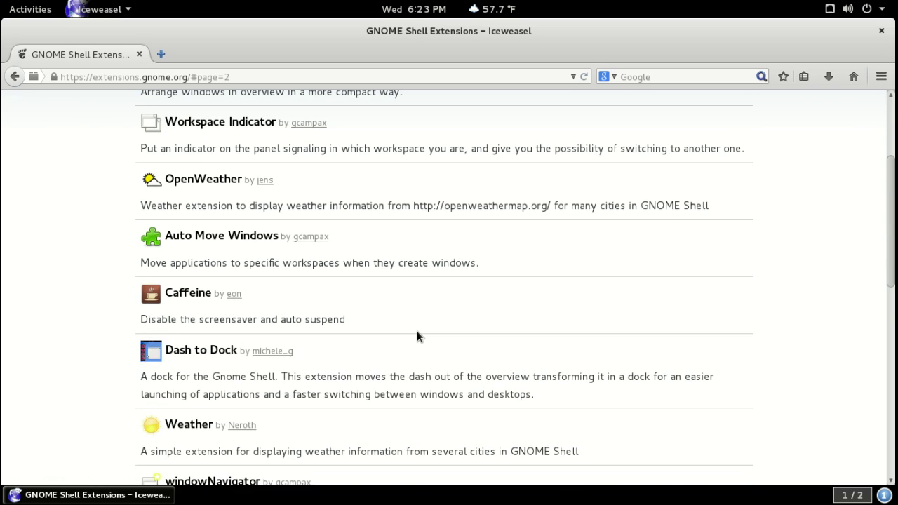
pyautogui.scroll(-2, 417, 331)
pyautogui.scroll(-2, 416, 330)
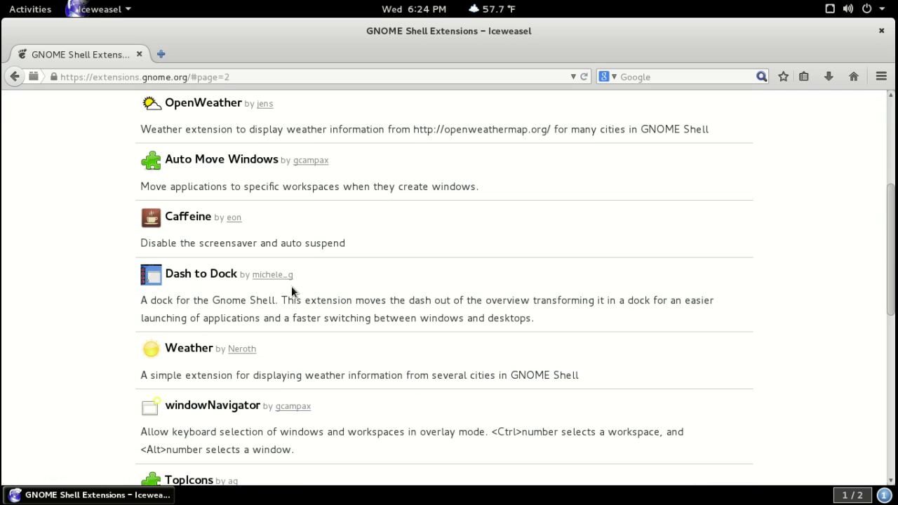
pyautogui.click(211, 274)
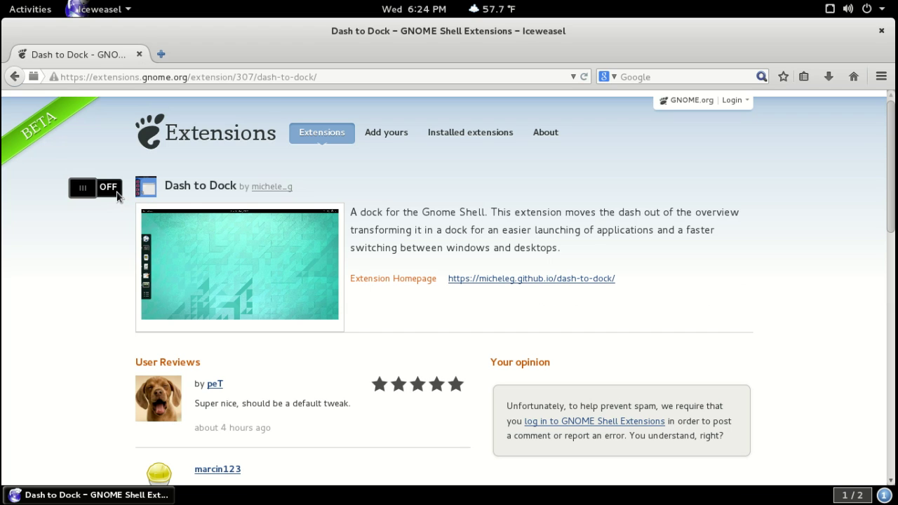
# - Turn the Dash to Dock switch ON and confirm its installation
pyautogui.click(116, 194)
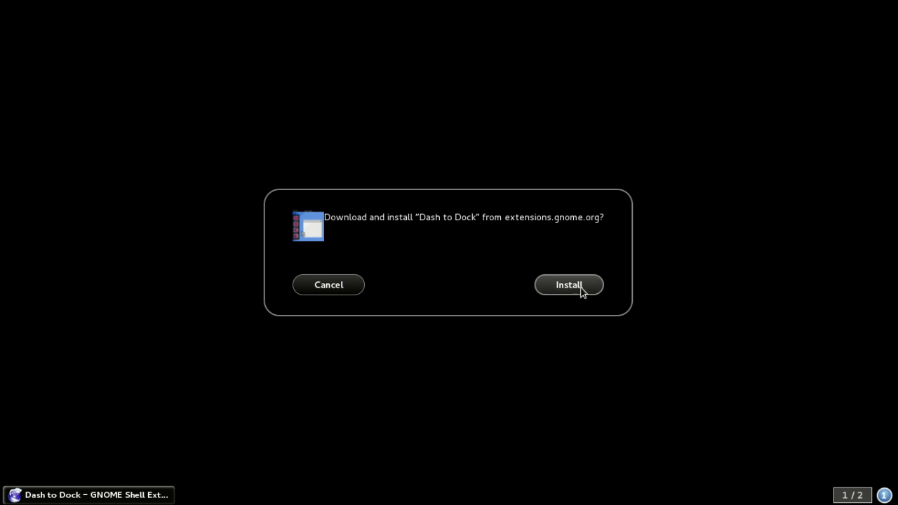
pyautogui.click(580, 289)
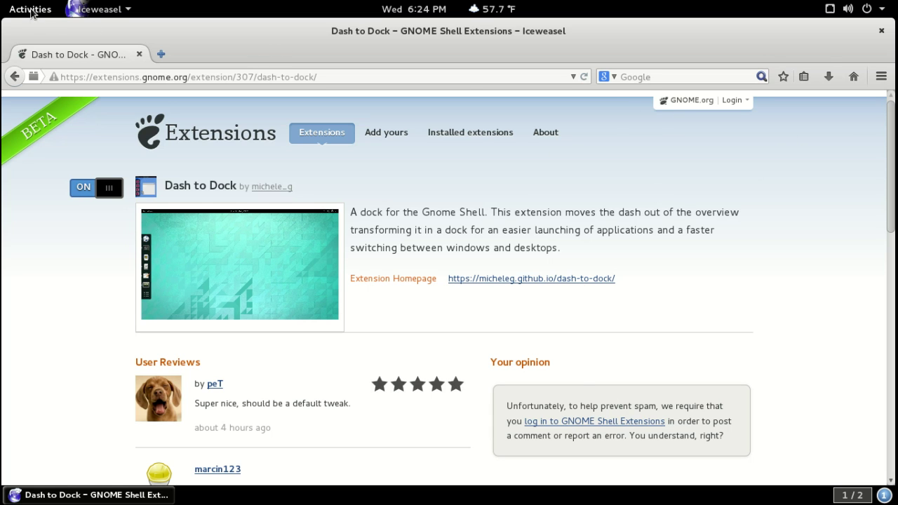
pyautogui.press('super')
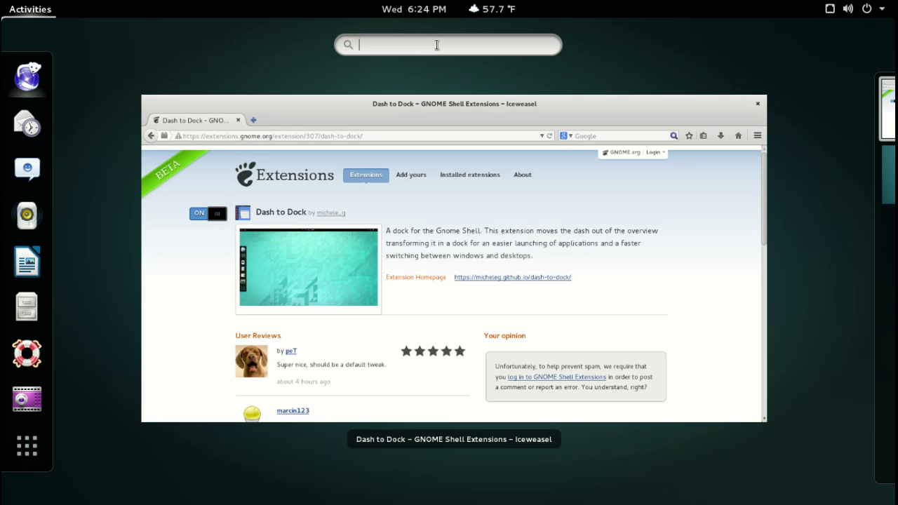
pyautogui.write('twe')
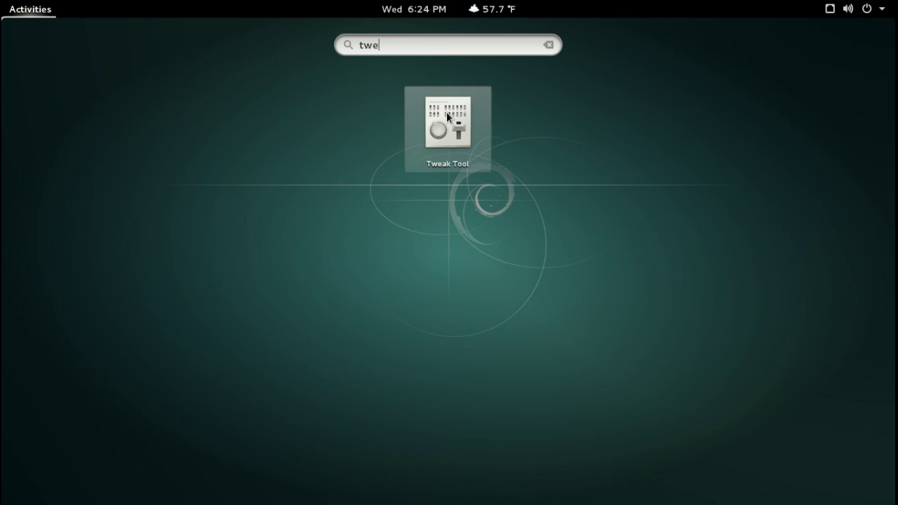
pyautogui.click(446, 116)
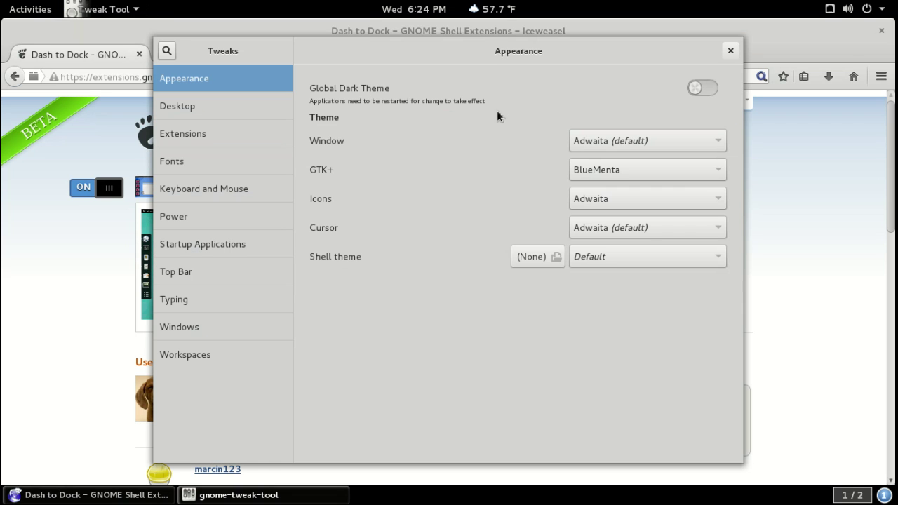
pyautogui.click(225, 134)
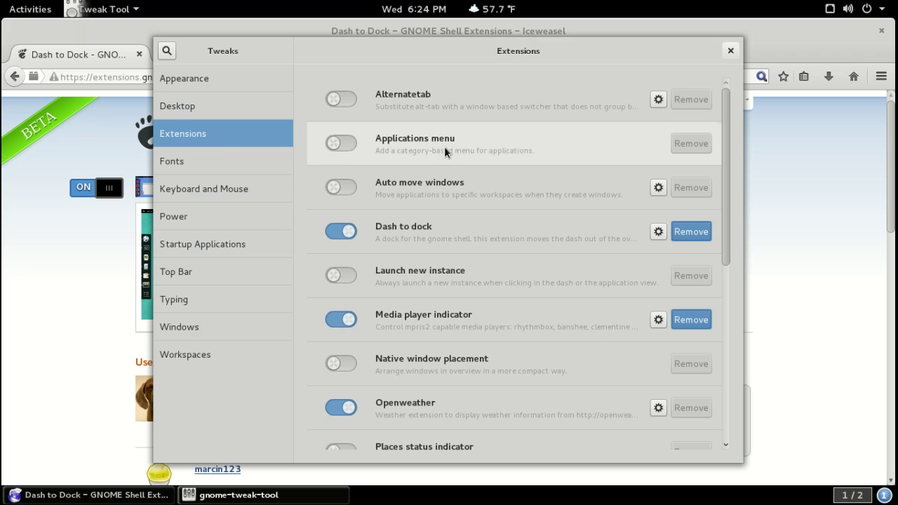
pyautogui.click(343, 232)
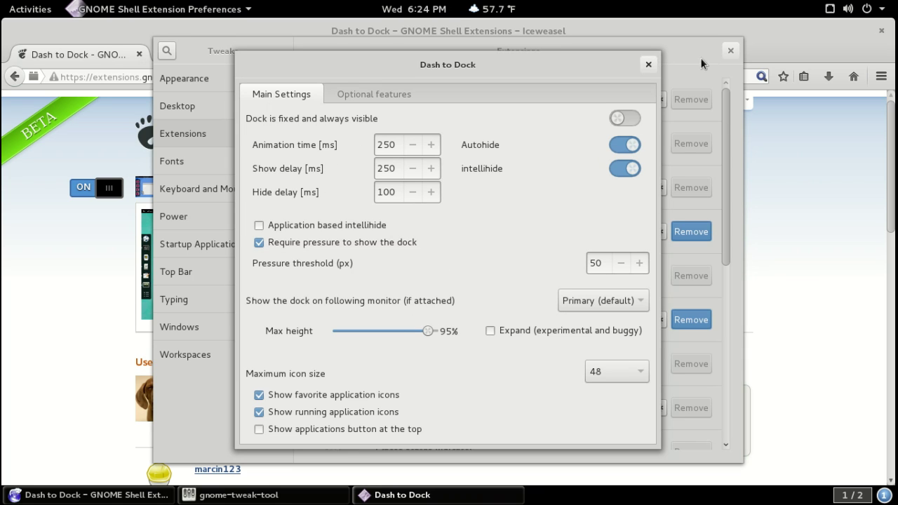
pyautogui.click(649, 64)
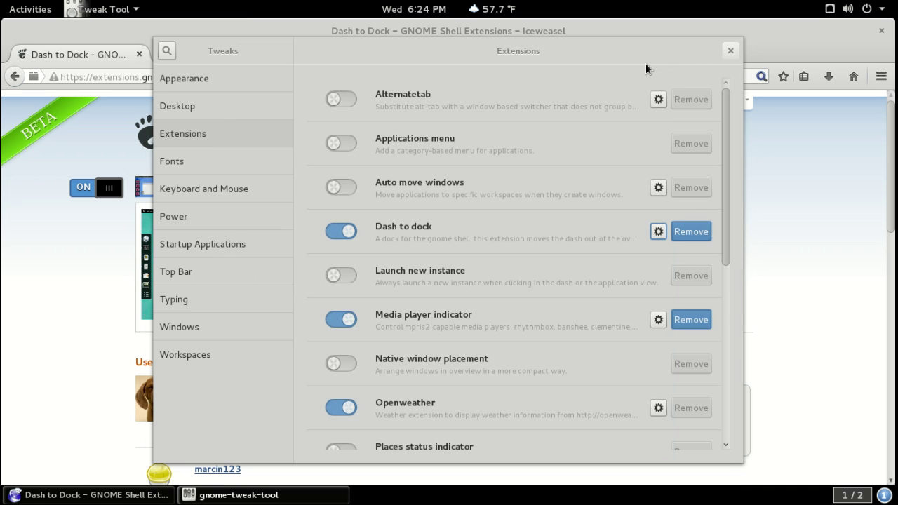
pyautogui.click(730, 51)
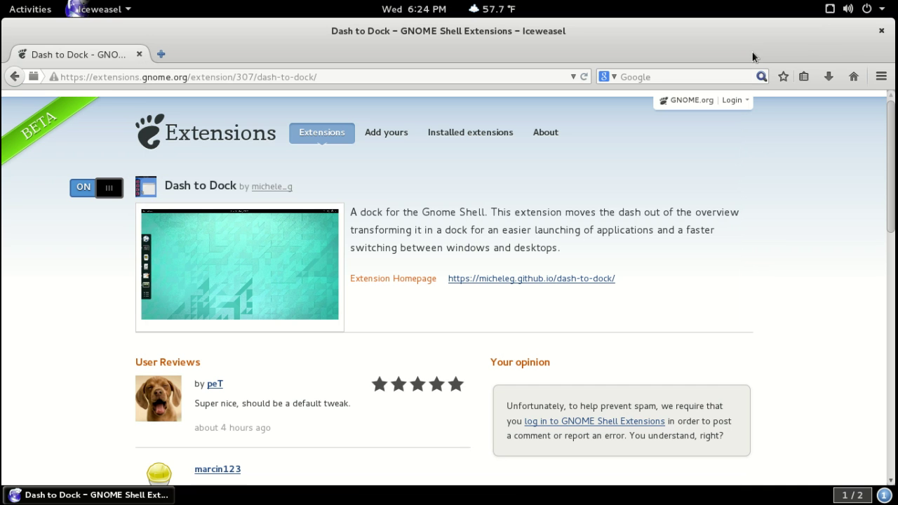
# - Close Iceweasel and launch LibreOffice Writer from Show Applications
pyautogui.click(881, 31)
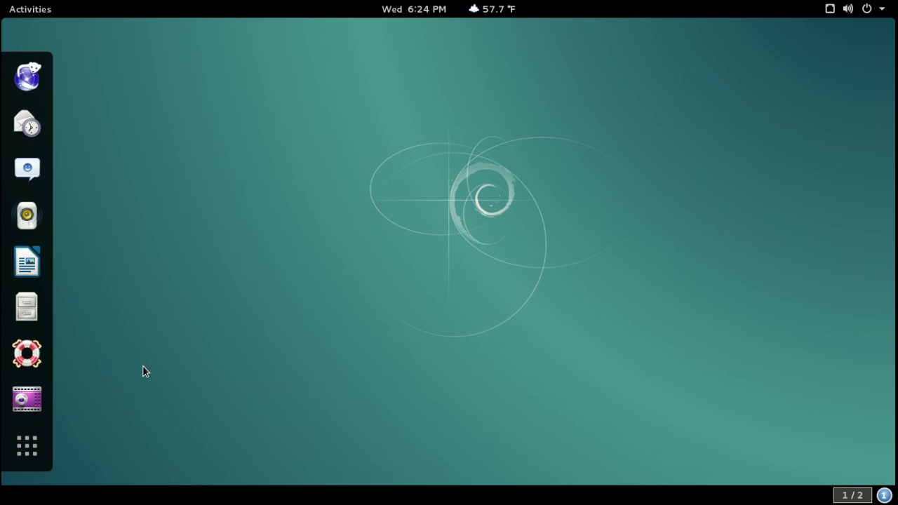
pyautogui.click(42, 445)
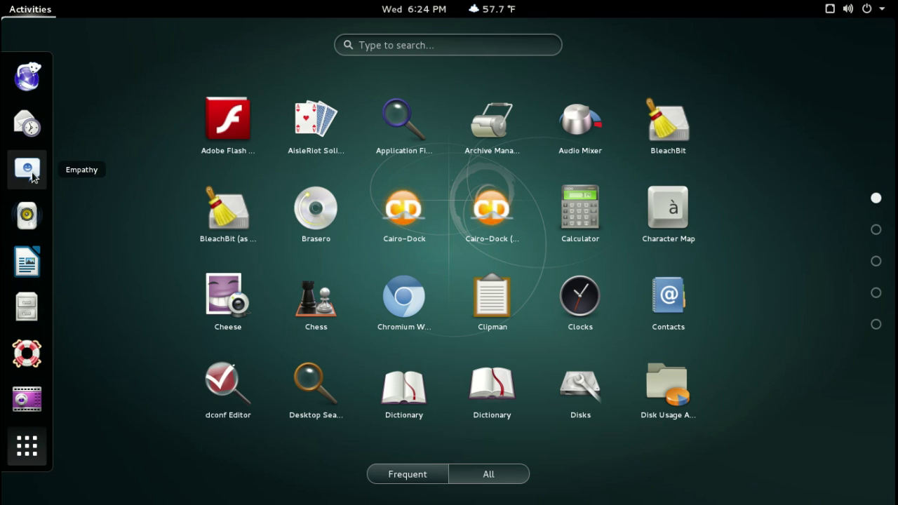
pyautogui.click(27, 261)
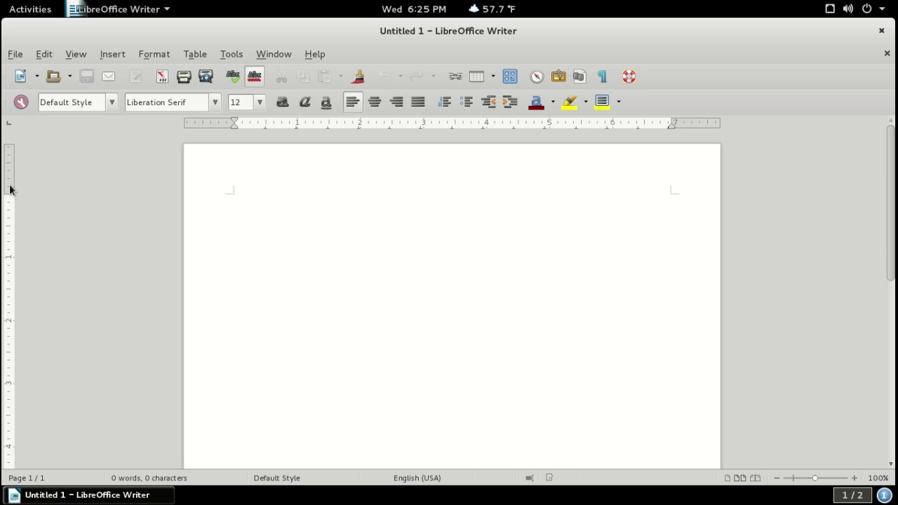
# - Unmaximise the Writer window, move it around, then close Writer
pyautogui.doubleClick(427, 28)
pyautogui.moveTo(421, 75); pyautogui.dragTo(437, 94)
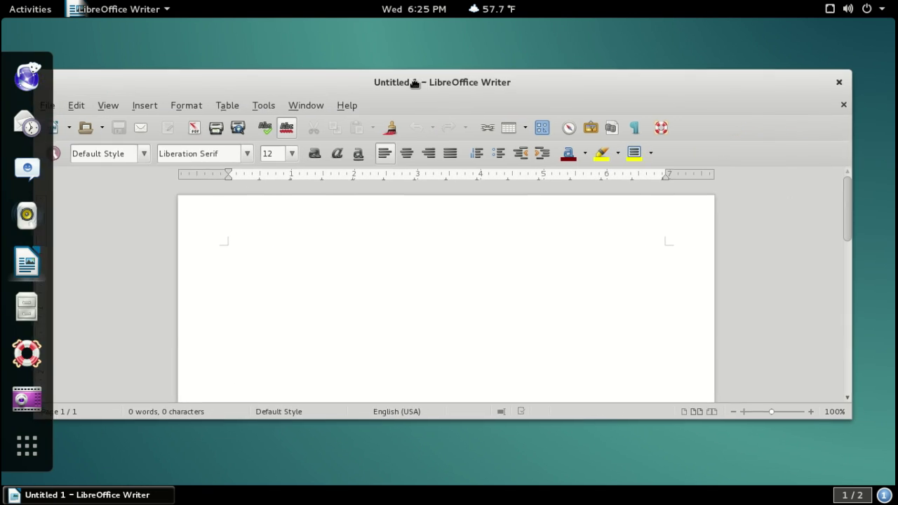
pyautogui.moveTo(437, 93); pyautogui.dragTo(412, 83)
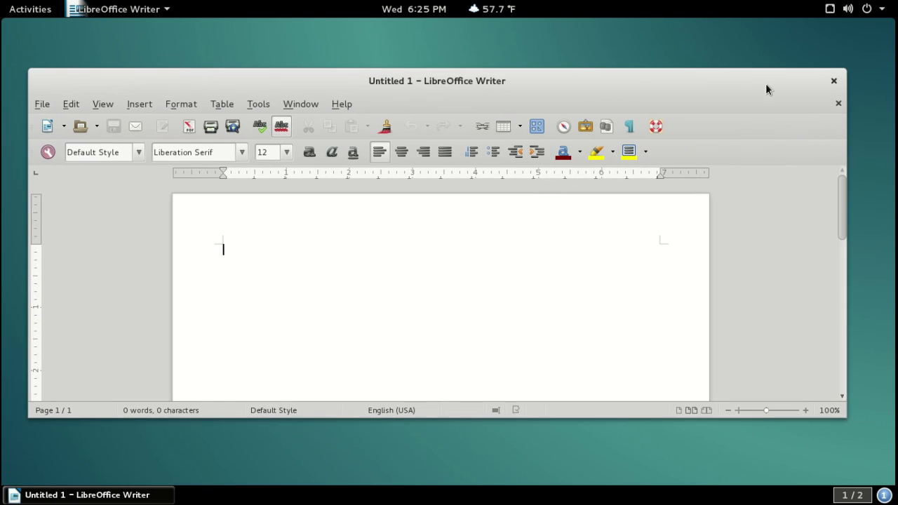
pyautogui.click(832, 82)
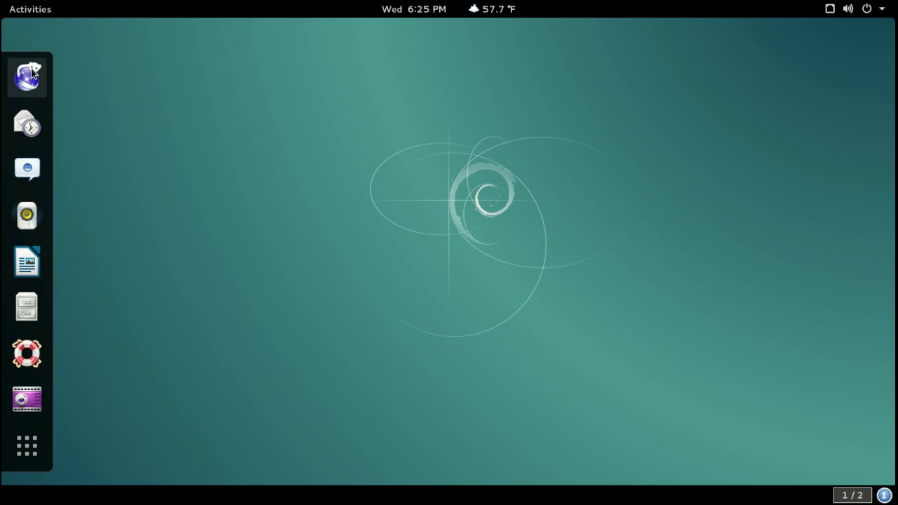
# - Reopen Tweak Tool via a 'twe' search and show Extensions with Dash to dock off
pyautogui.click(45, 12)
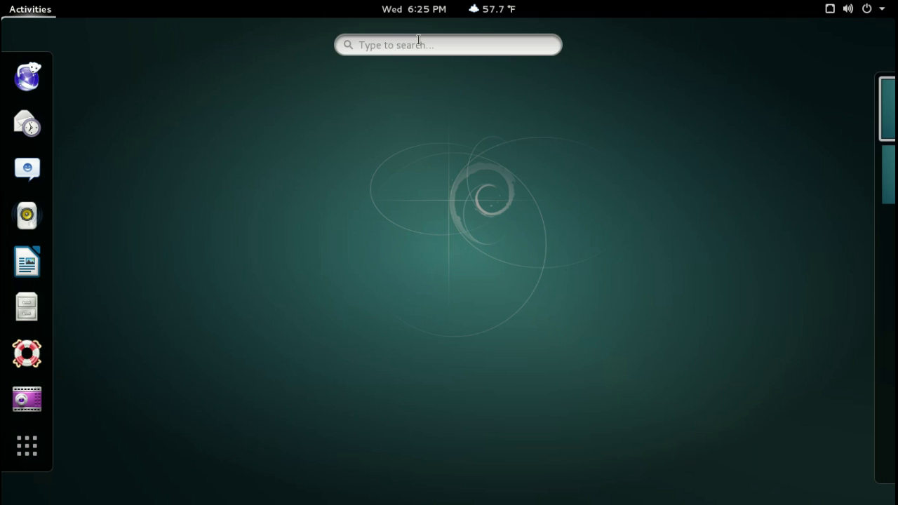
pyautogui.click(441, 47)
pyautogui.write('t')
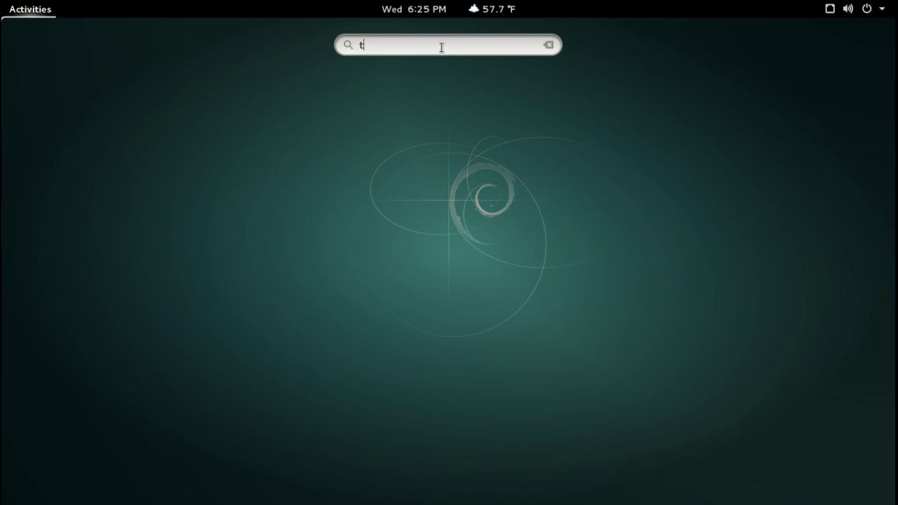
pyautogui.write('we')
pyautogui.click(432, 124)
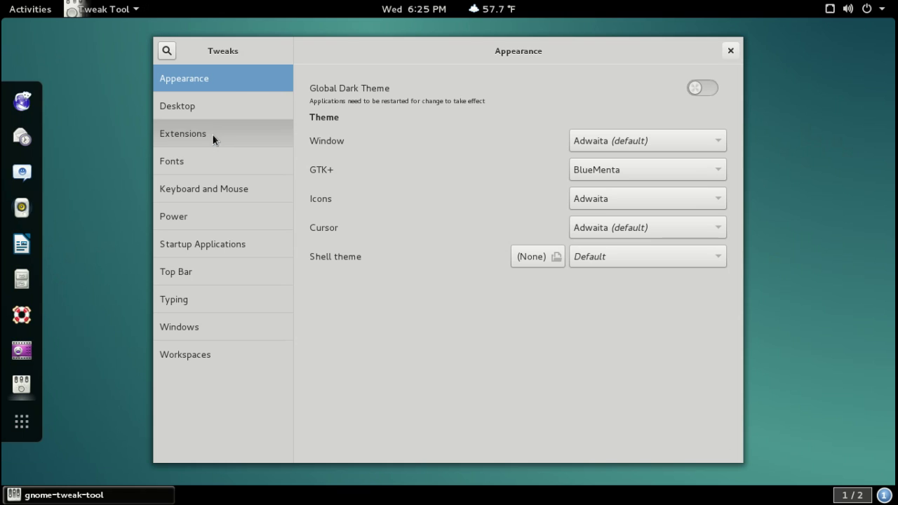
pyautogui.click(213, 135)
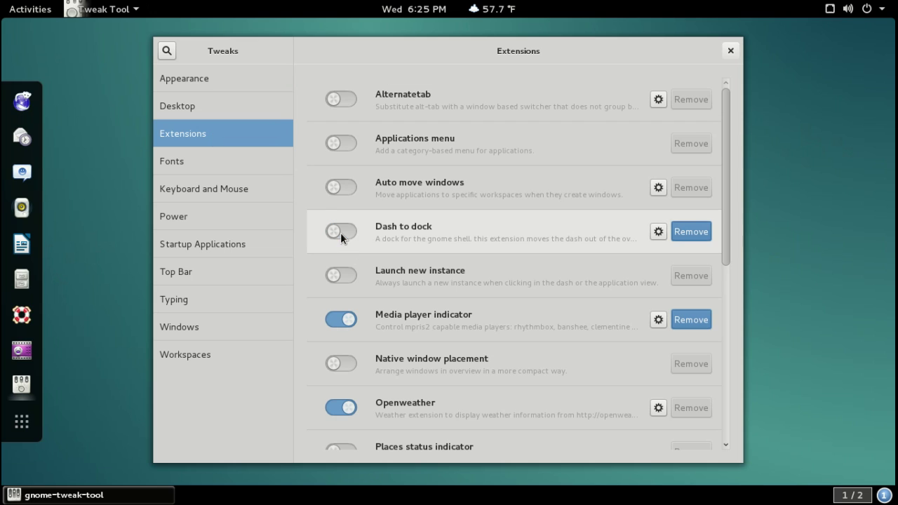
# - Close Tweak Tool and check the desktop's right-click menu
pyautogui.click(731, 50)
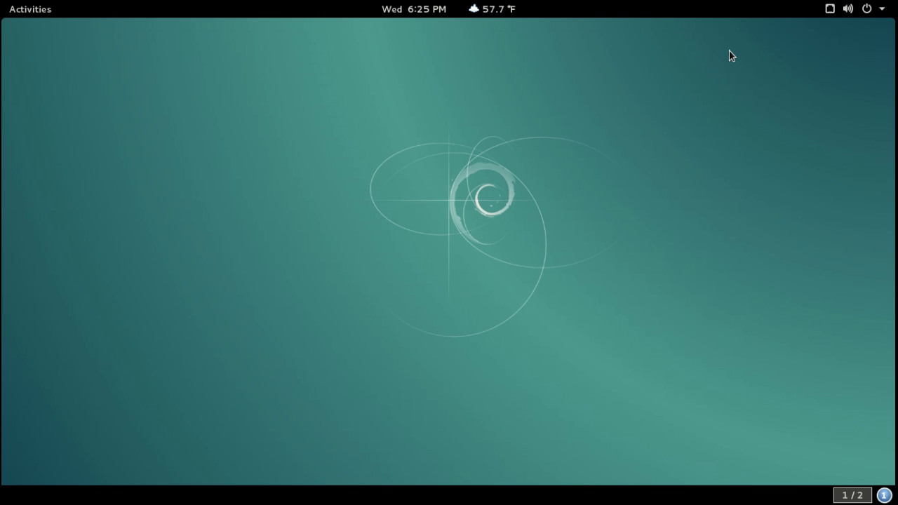
pyautogui.rightClick(644, 181)
pyautogui.click(465, 148)
# - Check the top-bar system menu and the desktop right-click menu again, then dismiss both
pyautogui.click(869, 14)
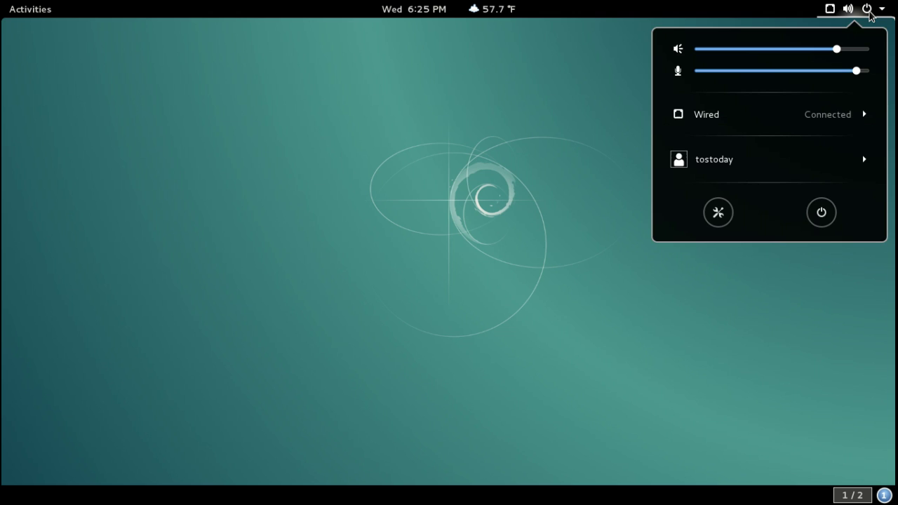
pyautogui.click(869, 14)
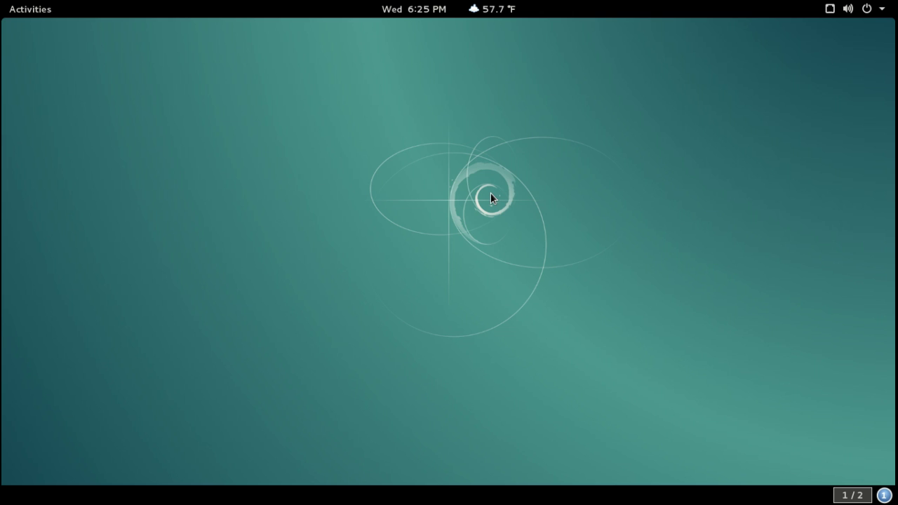
pyautogui.rightClick(490, 193)
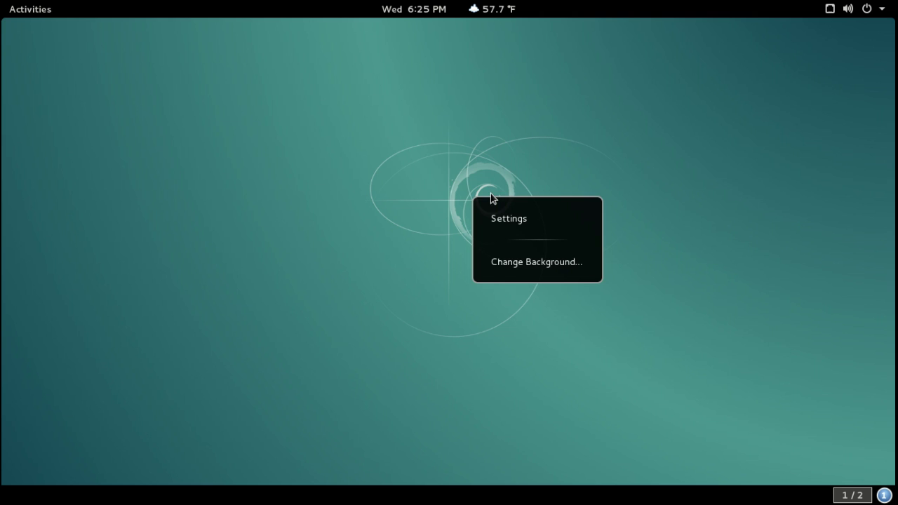
pyautogui.click(408, 130)
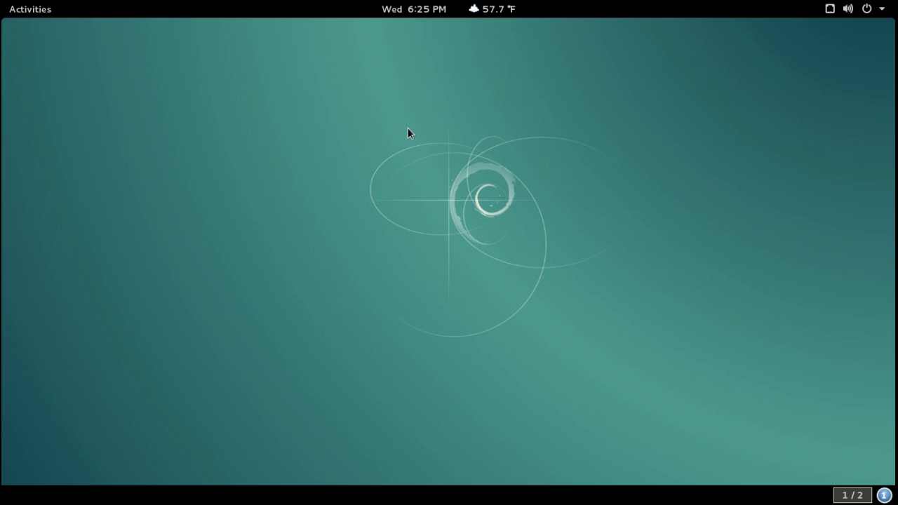